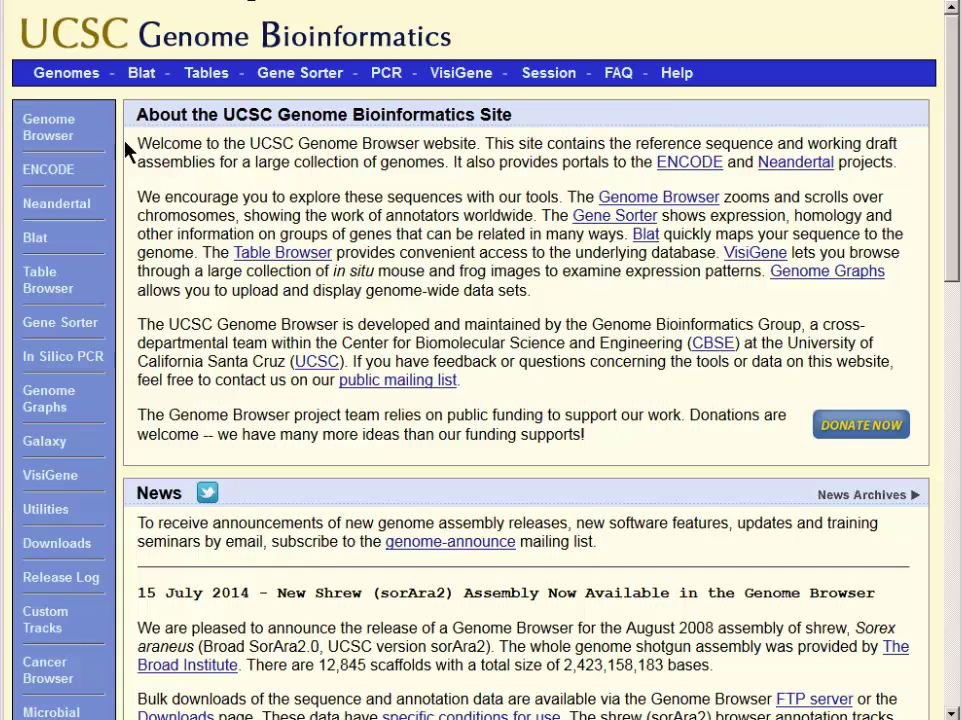
Reset browser settings to defaults and open hg19 at chr21:33,031,597-33,041,570 around SOD1
click(70, 80)
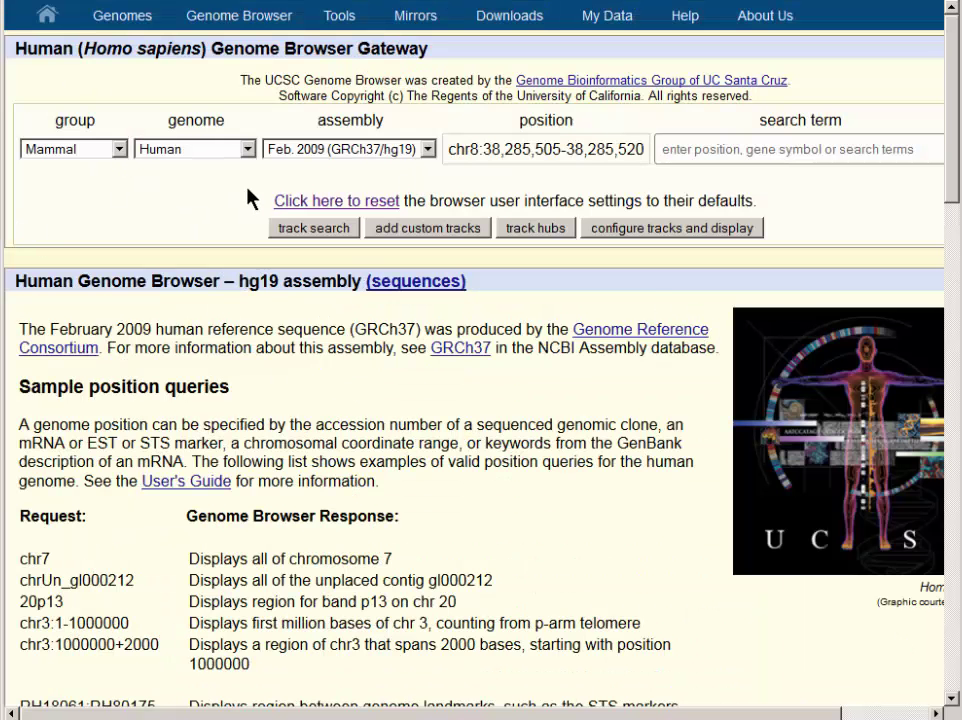
click(336, 202)
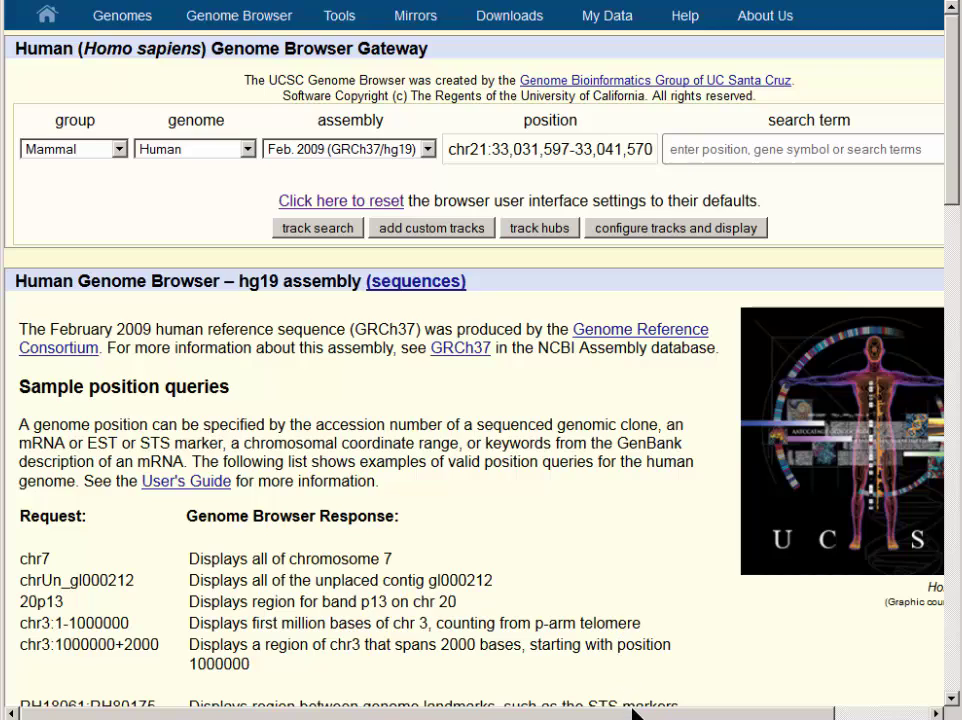
drag(640, 716, 718, 716)
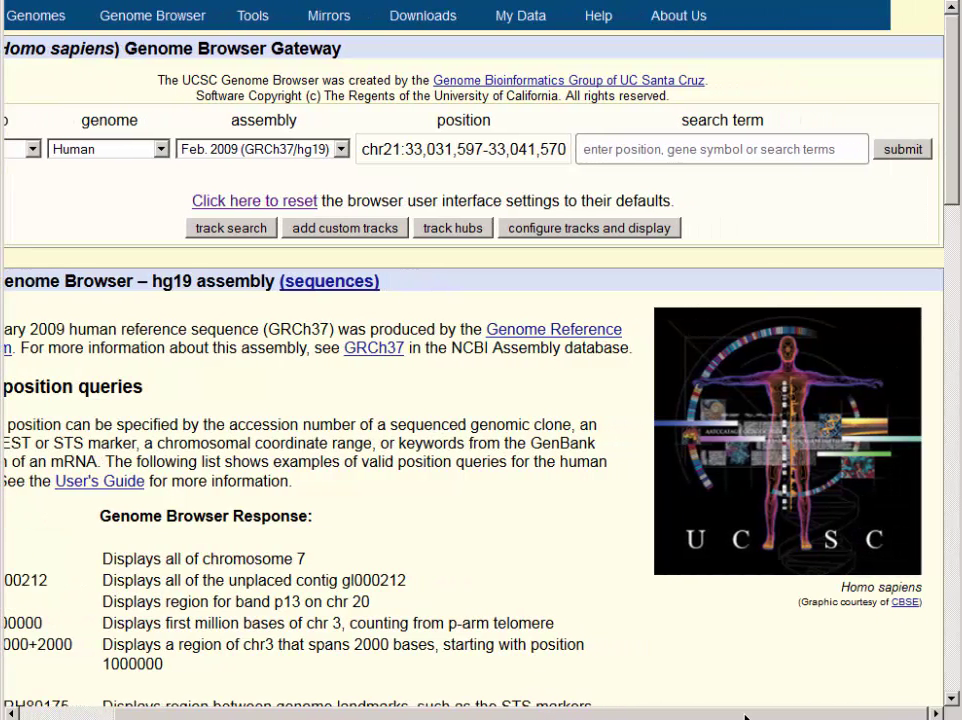
click(916, 152)
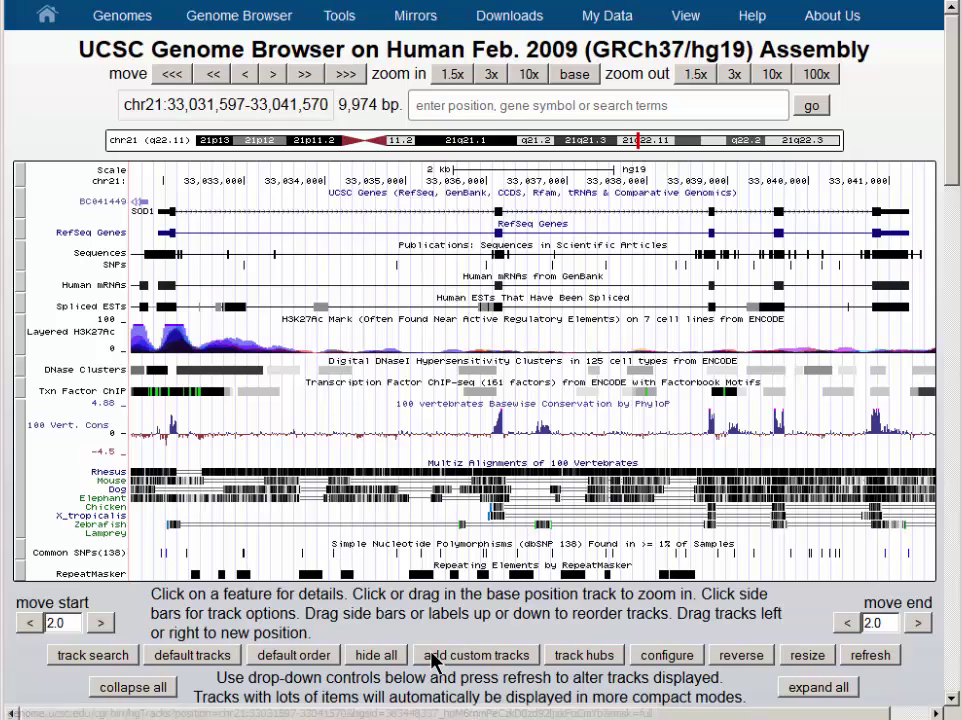
Hide all tracks and switch the UCSC Genes track to pack display mode
click(396, 660)
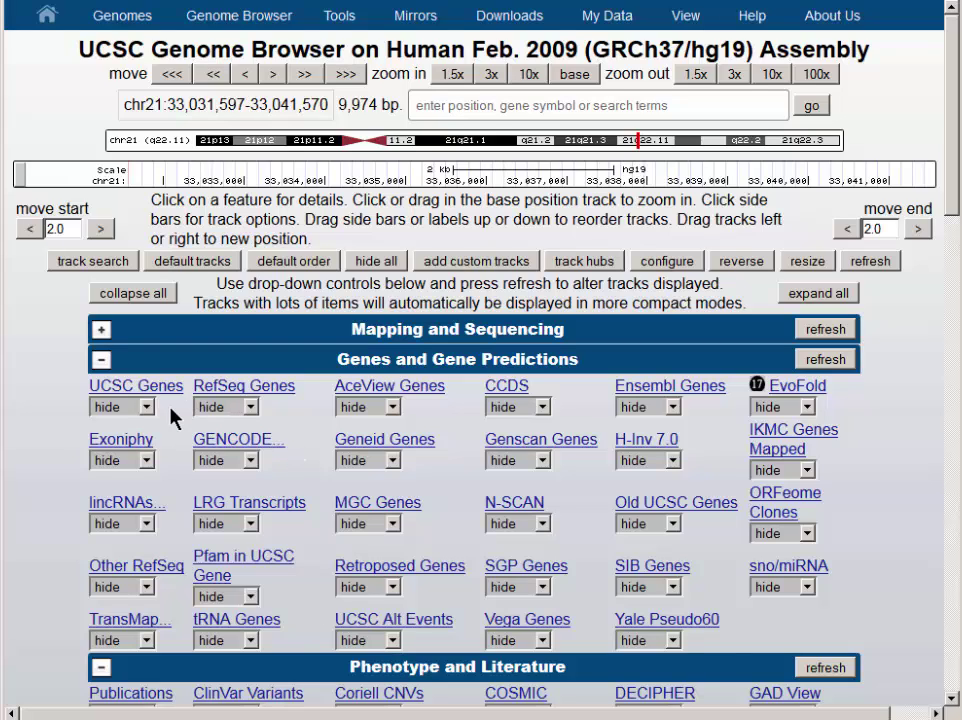
click(146, 407)
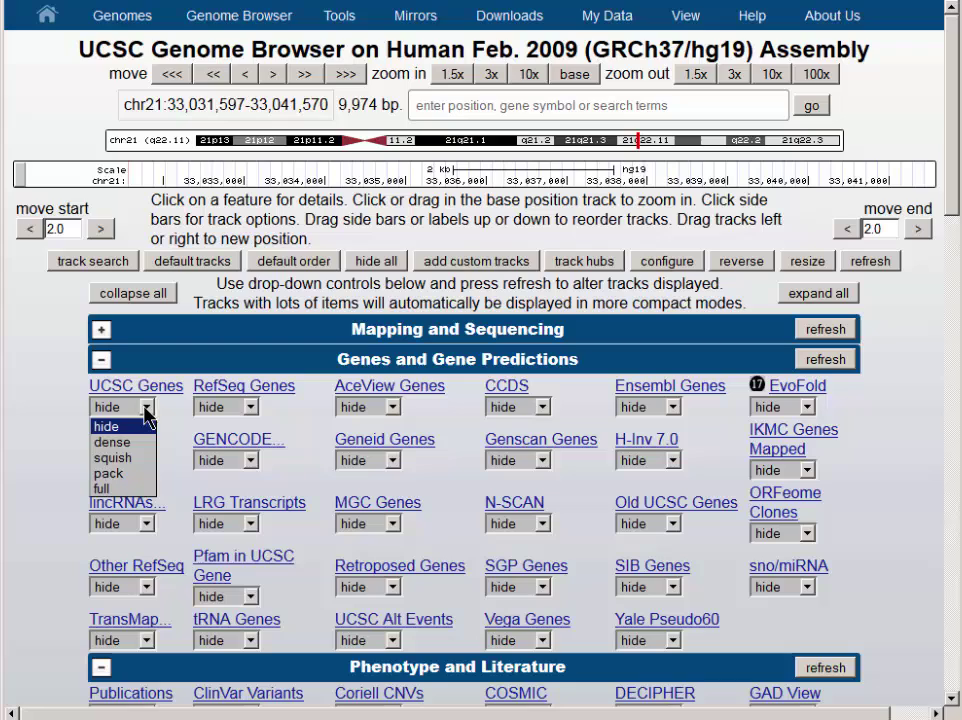
click(138, 474)
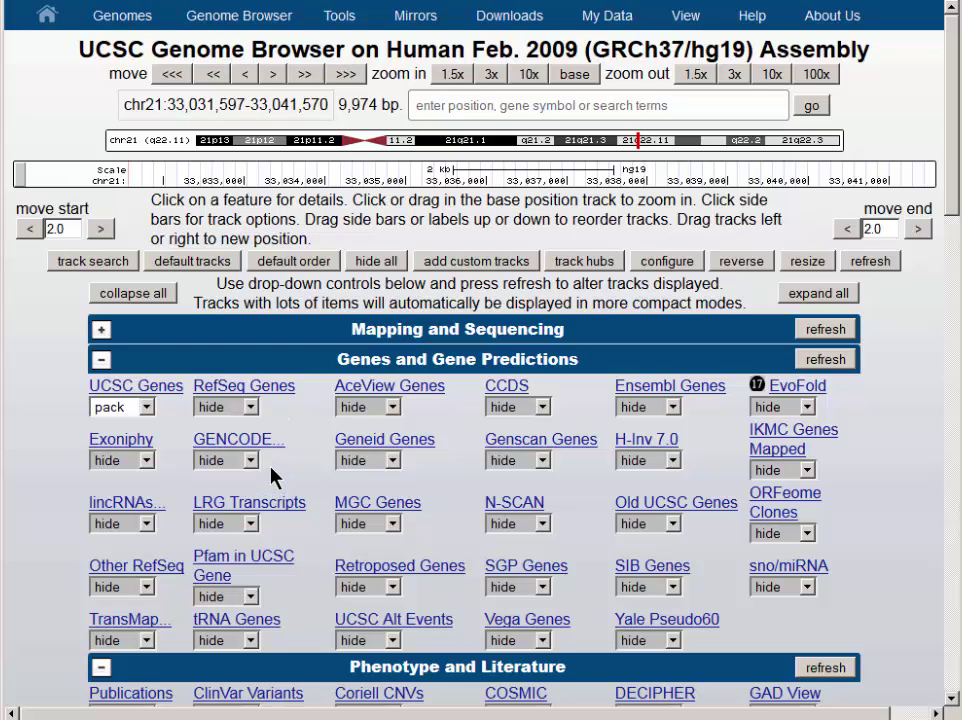
Refresh the tracks and zoom into the 590 bp region chr21:33,035,886-33,036,475
click(836, 362)
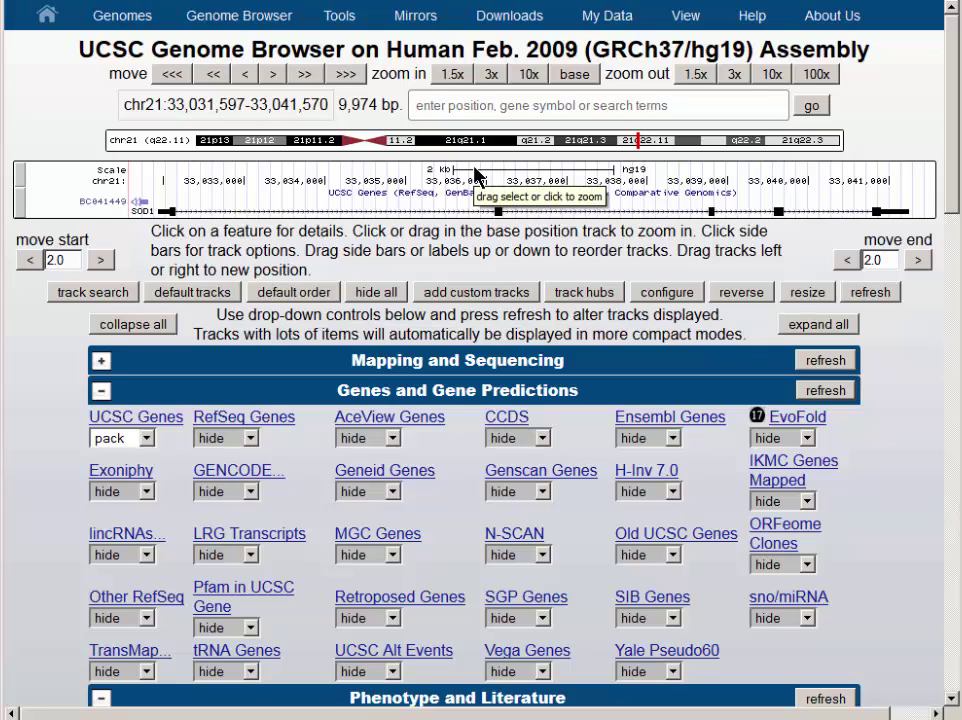
drag(474, 176, 521, 177)
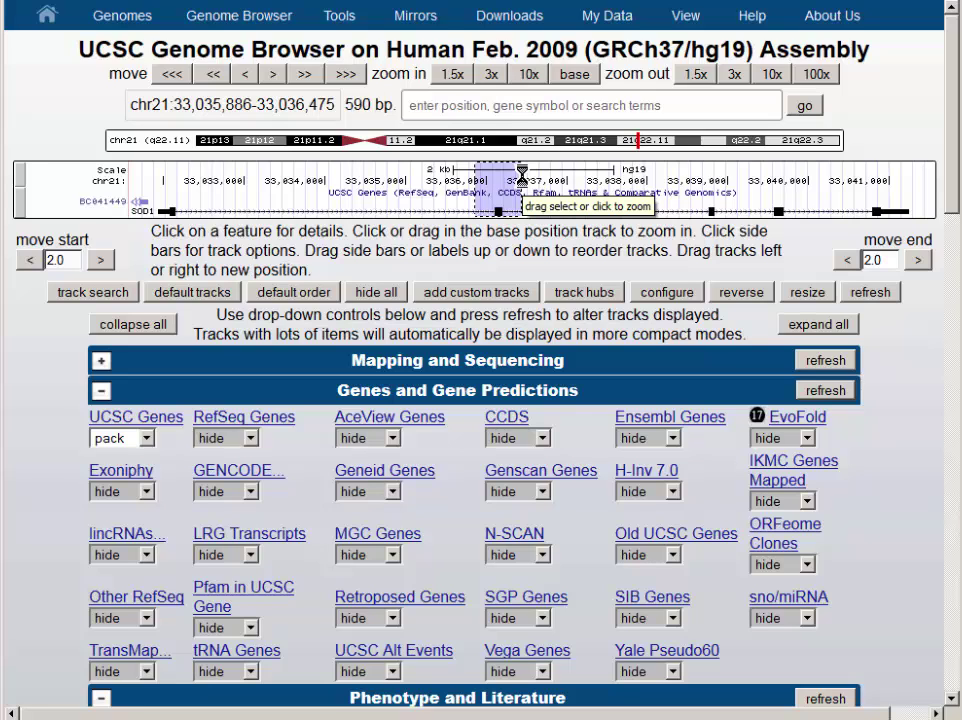
drag(521, 177, 521, 177)
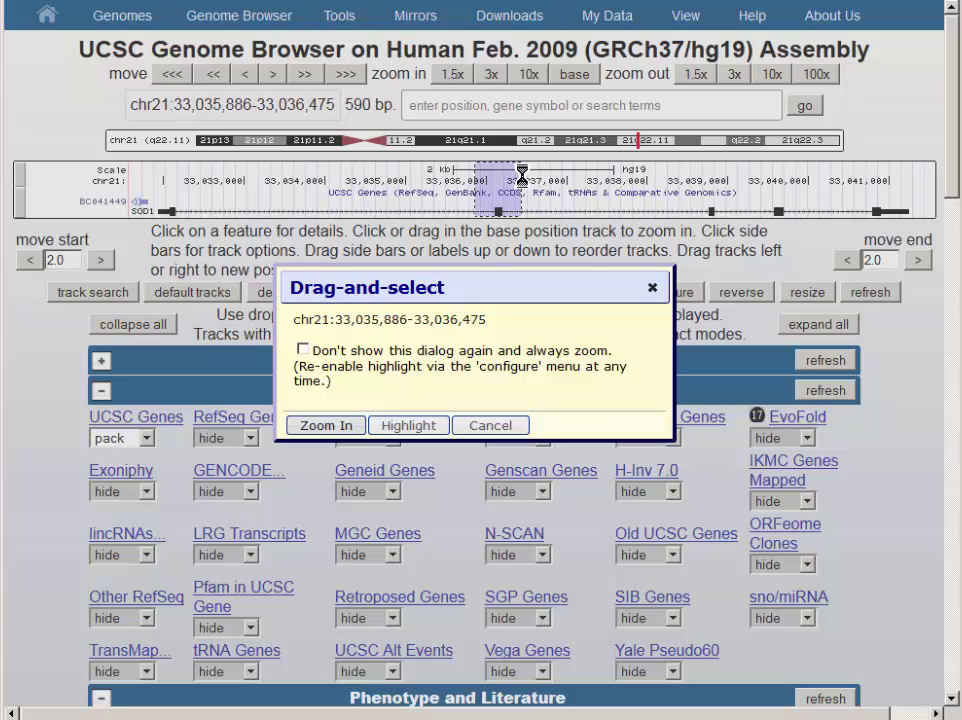
click(318, 425)
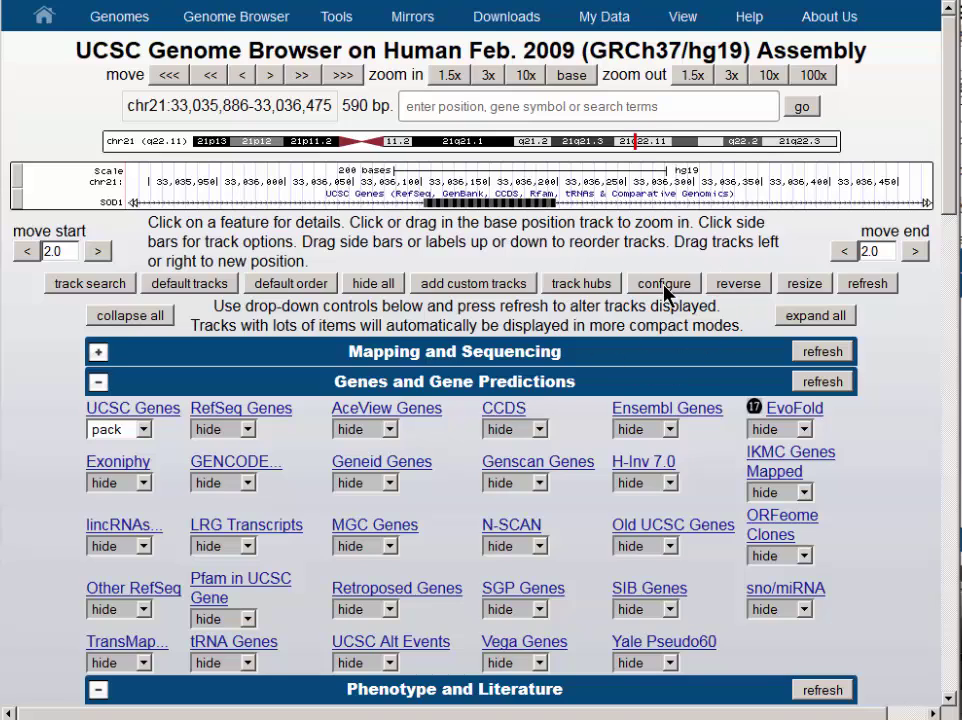
Set the track image width to 880 pixels and apply it
click(665, 285)
text(880)
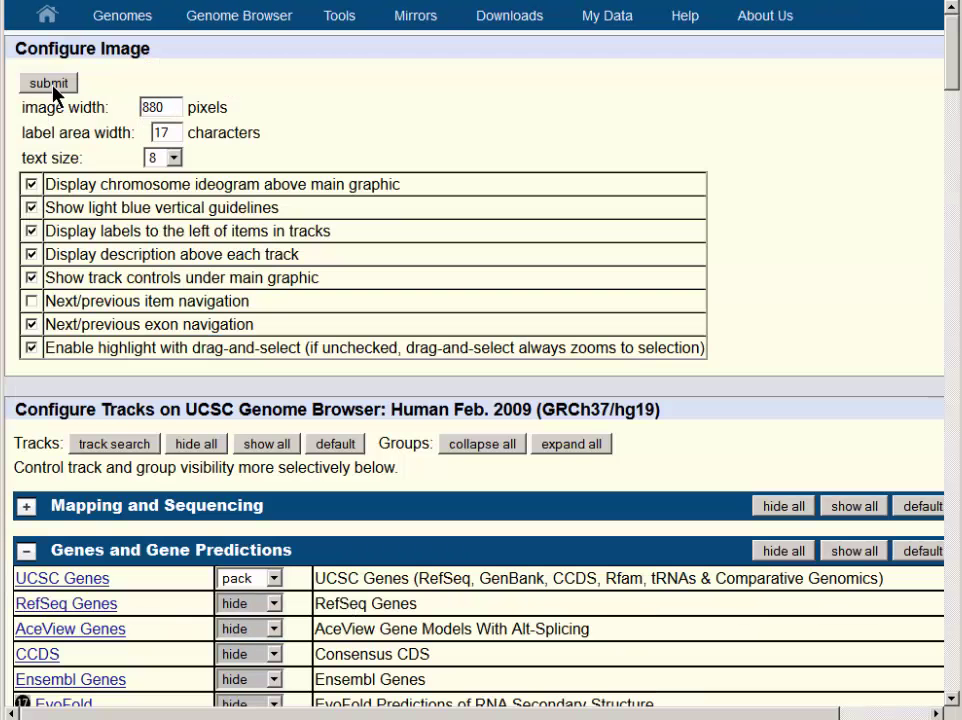
click(49, 84)
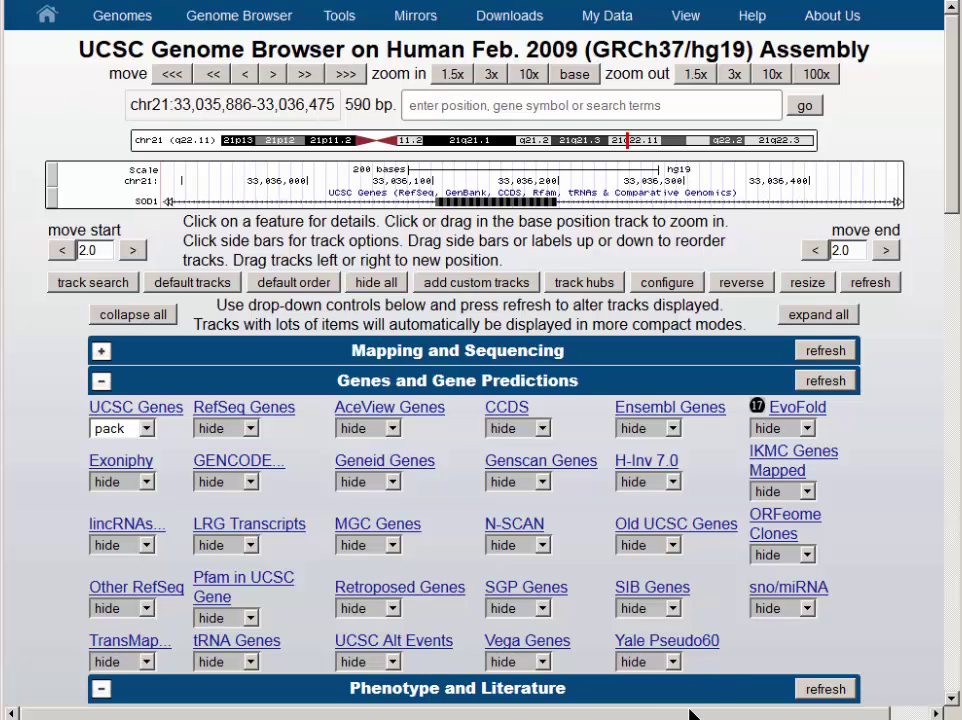
drag(691, 709, 724, 714)
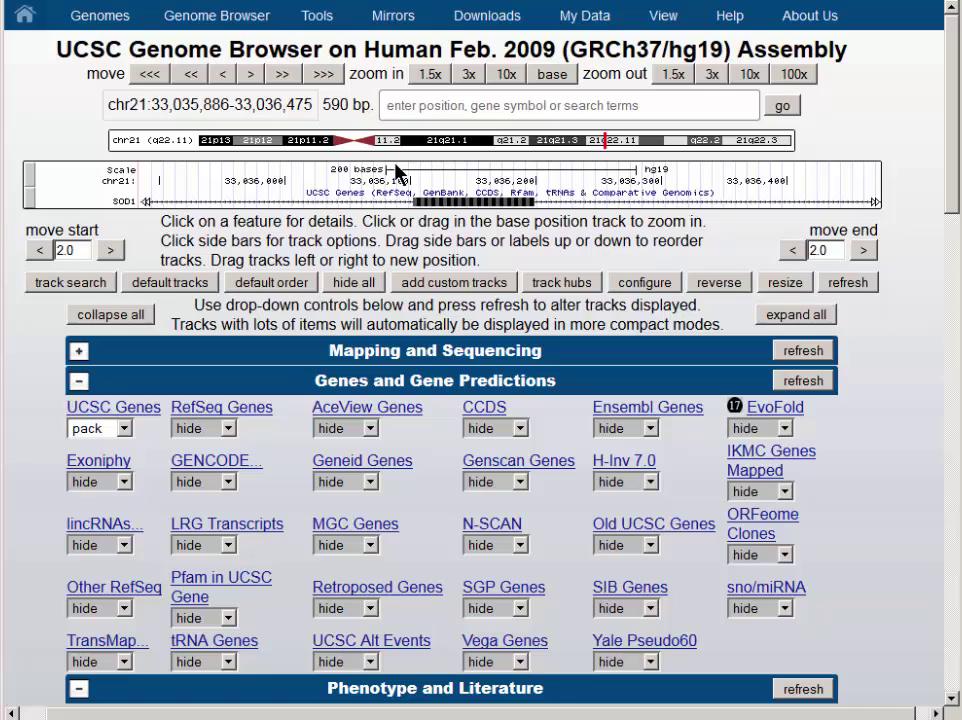
Highlight chr21:33,036,091-33,036,211 over the SOD1 exon, then zoom out 3x to 1,770 bp
drag(396, 168, 548, 187)
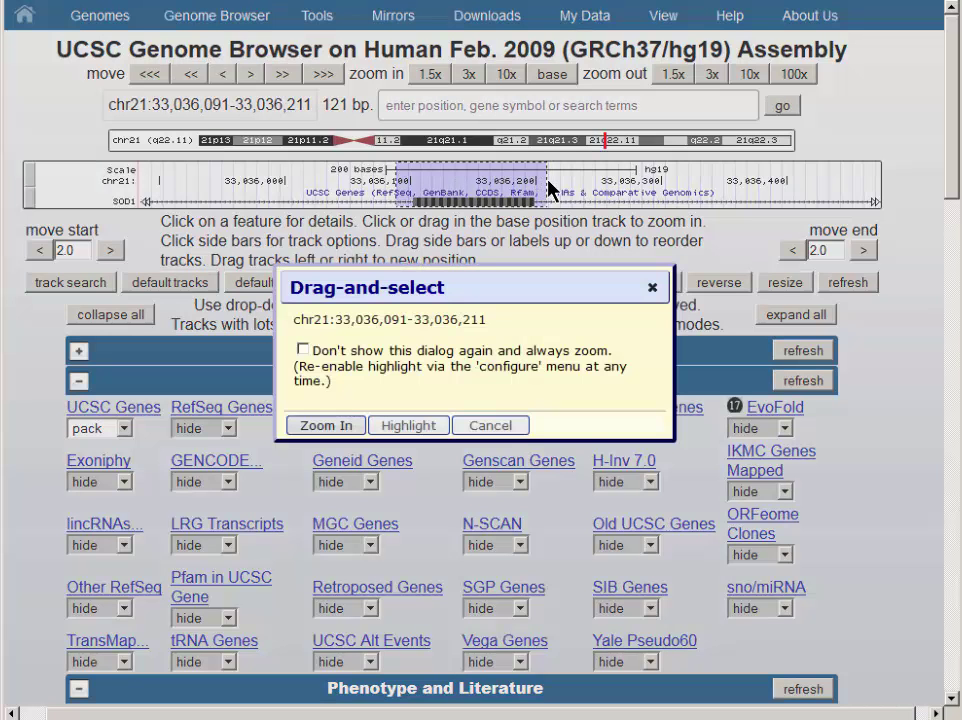
click(407, 427)
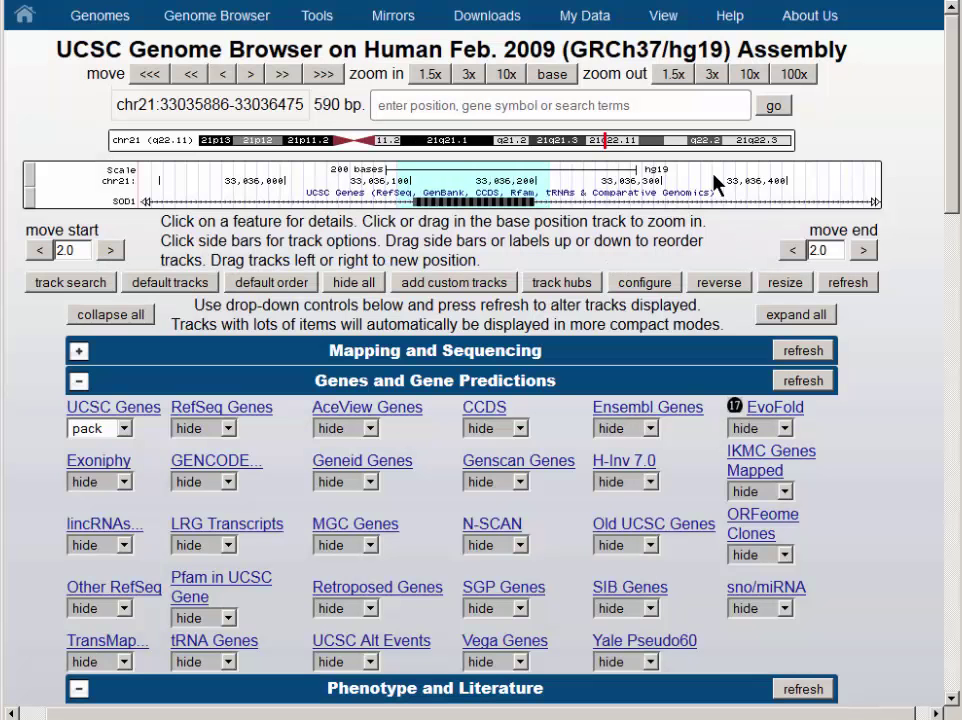
click(712, 74)
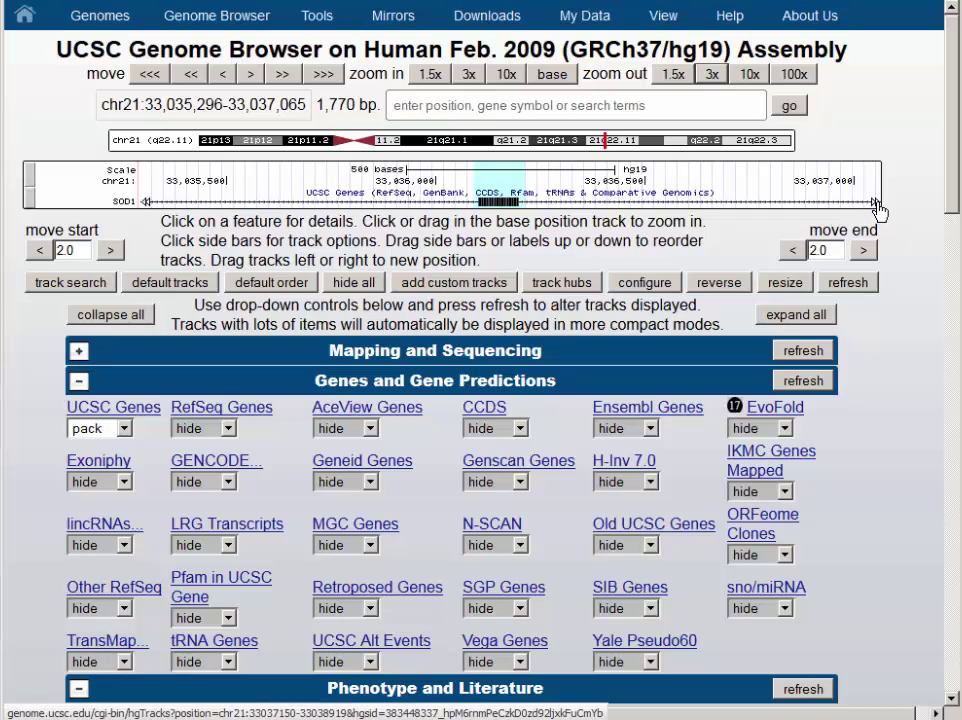
Jump to the next SOD1 exon, then back twice to chr21:33,035,886-33,036,776
click(876, 206)
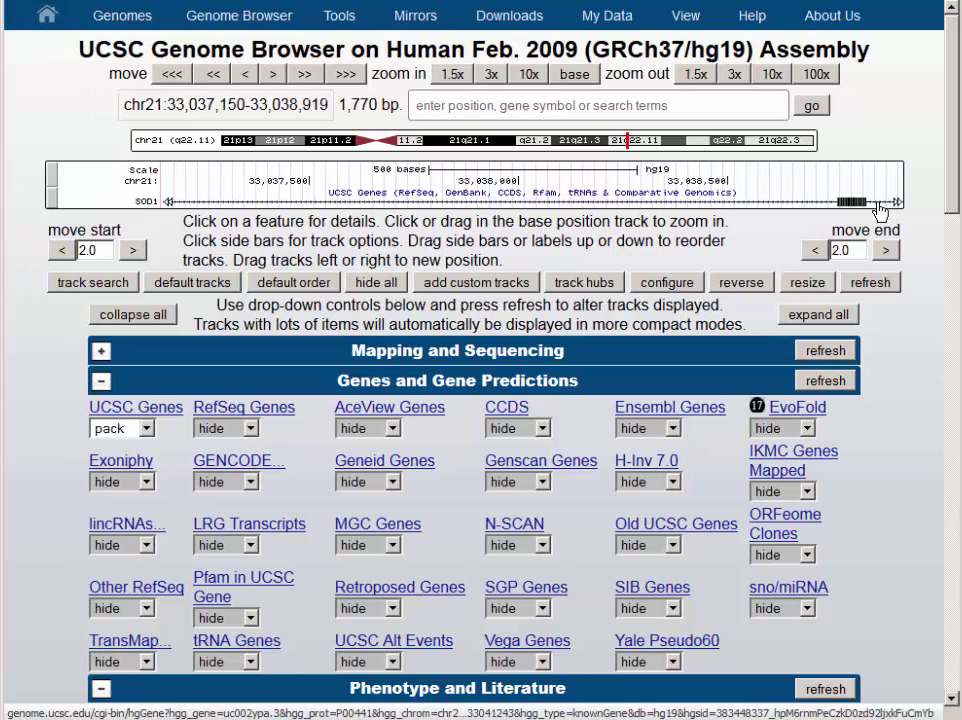
click(169, 206)
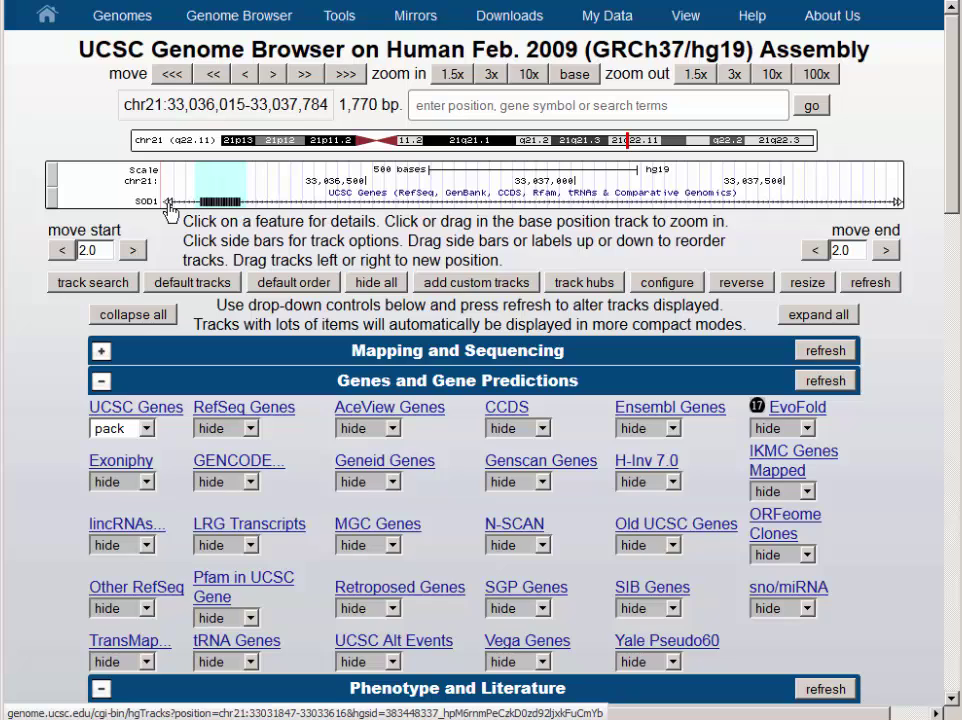
click(169, 206)
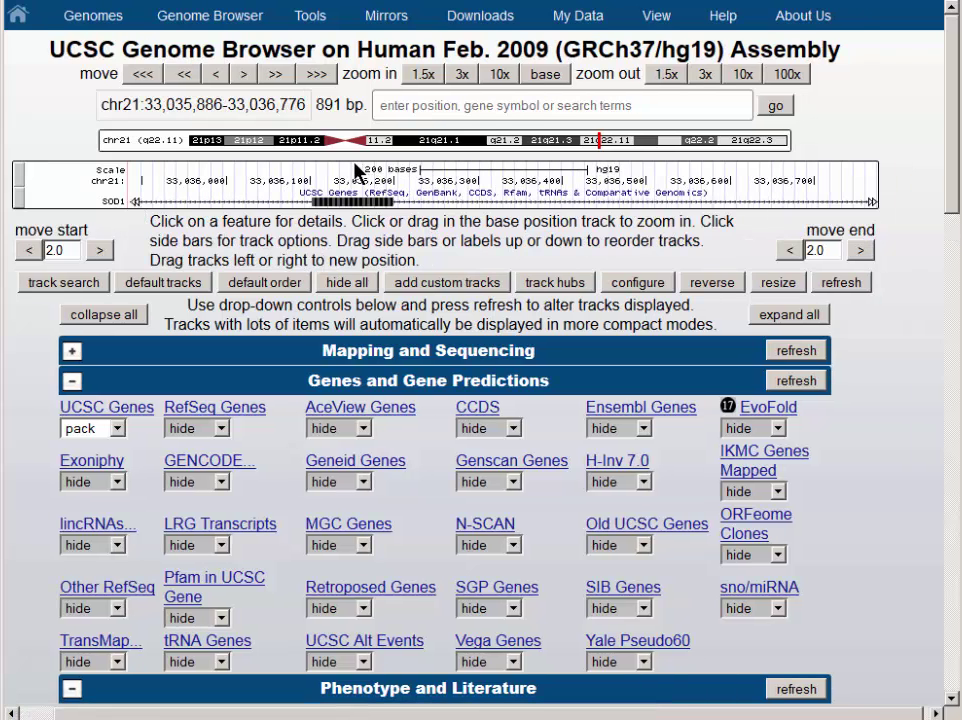
Zoom into the 194 bp window chr21:33,036,150-33,036,343 at the SOD1 exon start
drag(350, 172, 512, 185)
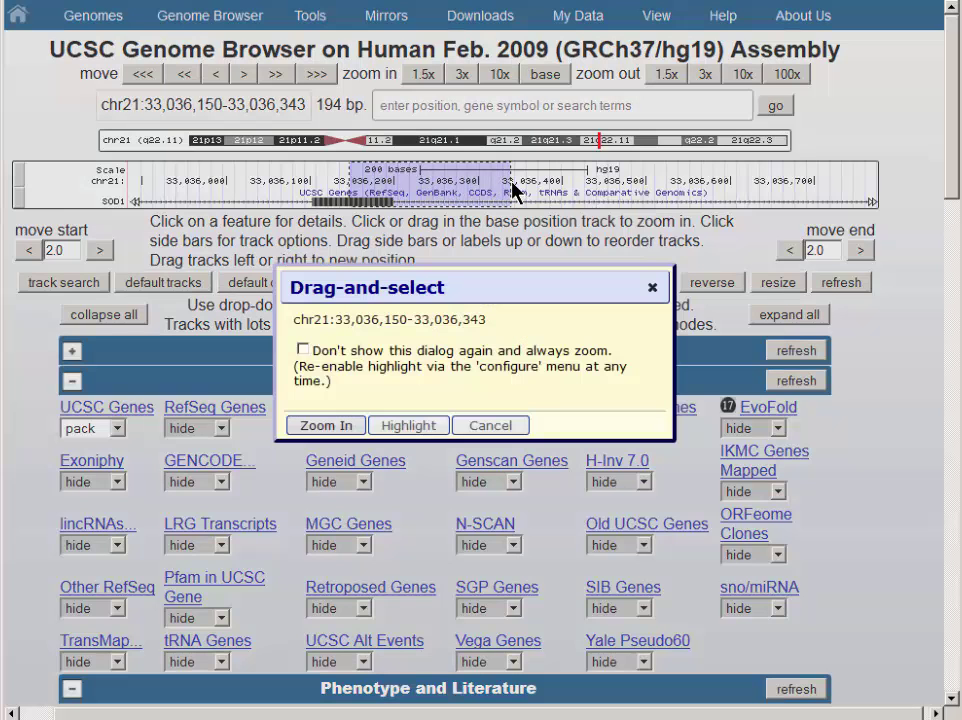
click(324, 426)
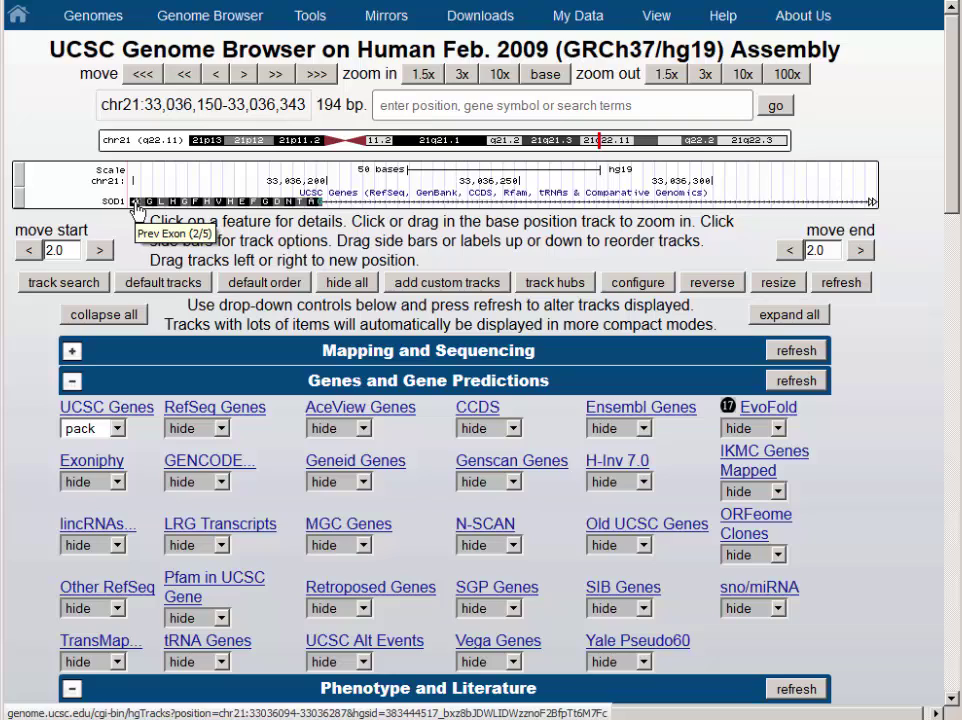
Search 'fgfr1' and go to FGFR1 at chr8:38,268,656-38,325,363
click(526, 103)
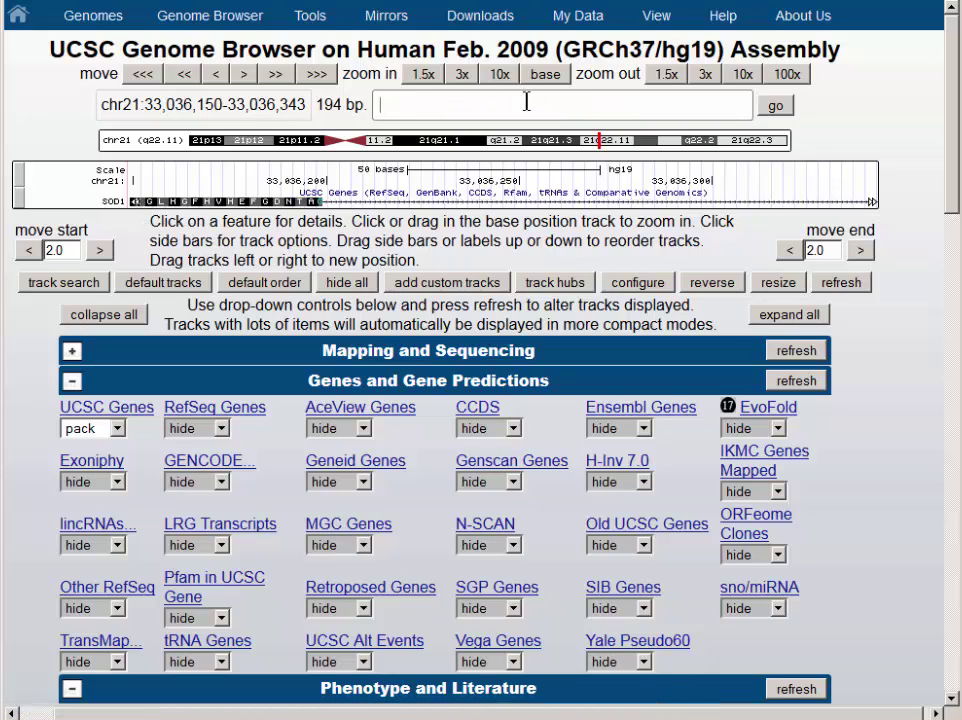
text(fgfr1)
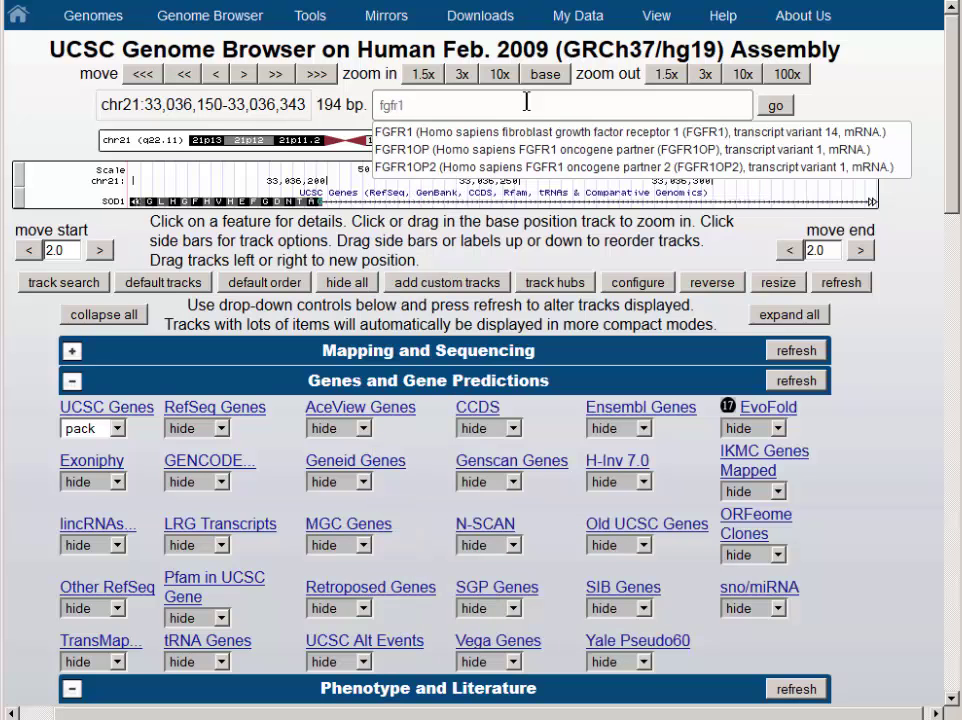
click(497, 140)
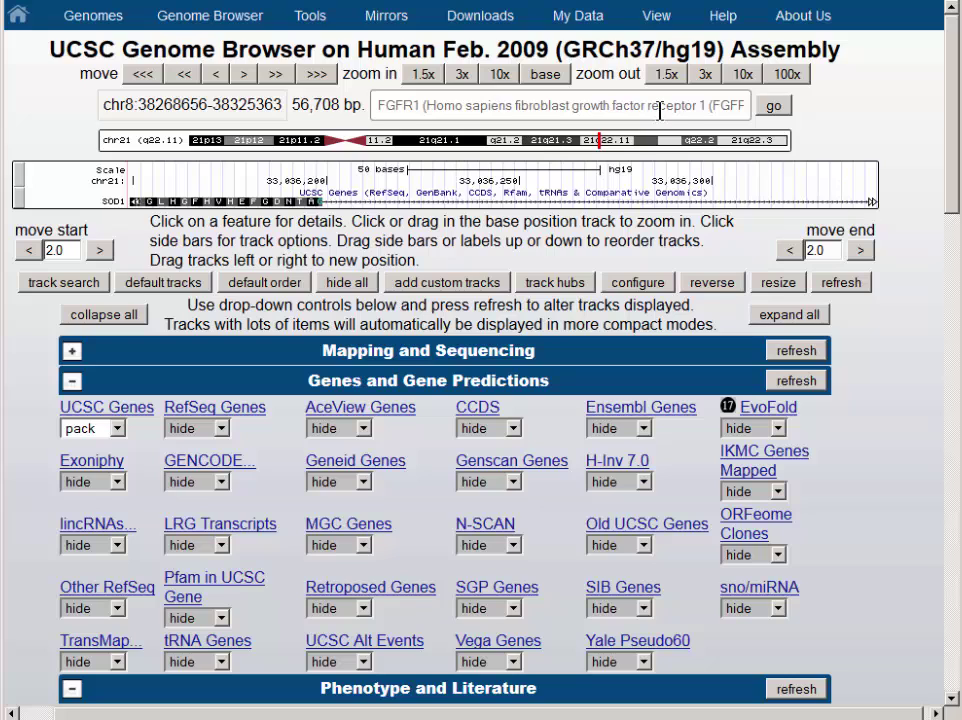
click(780, 108)
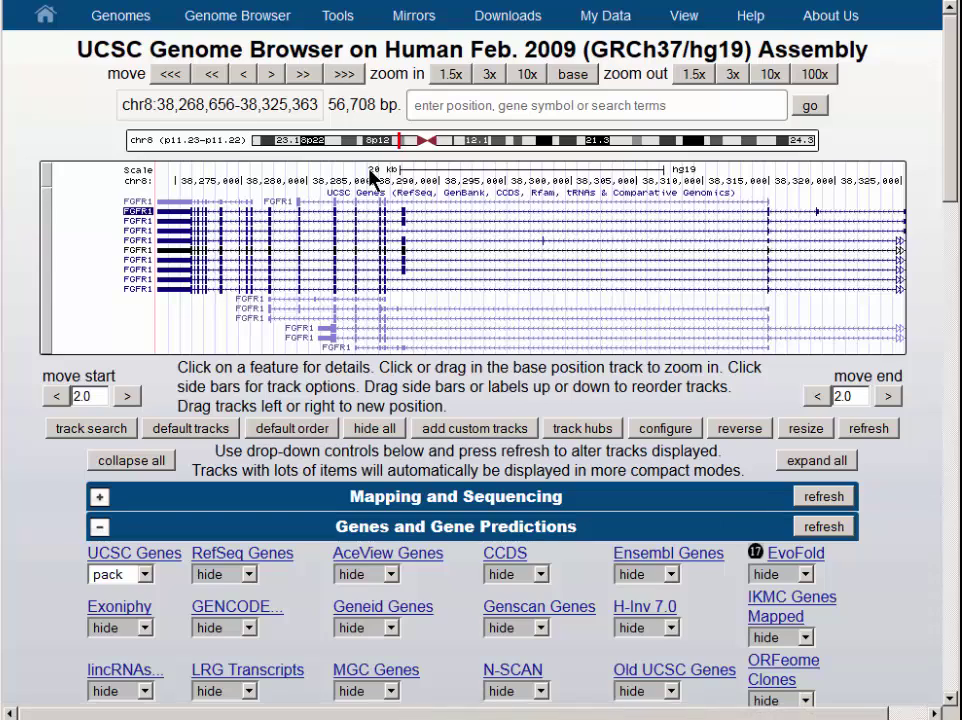
Zoom into the 1,636 bp region chr8:38,284,895-38,286,530 covering two FGFR1 exons
click(408, 221)
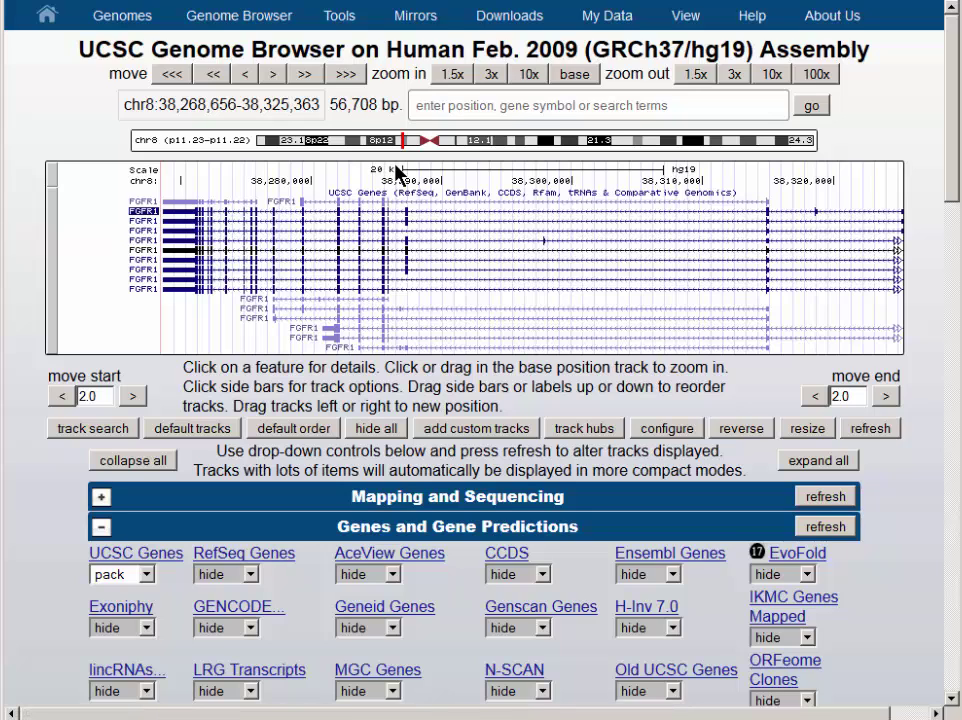
drag(397, 172, 376, 172)
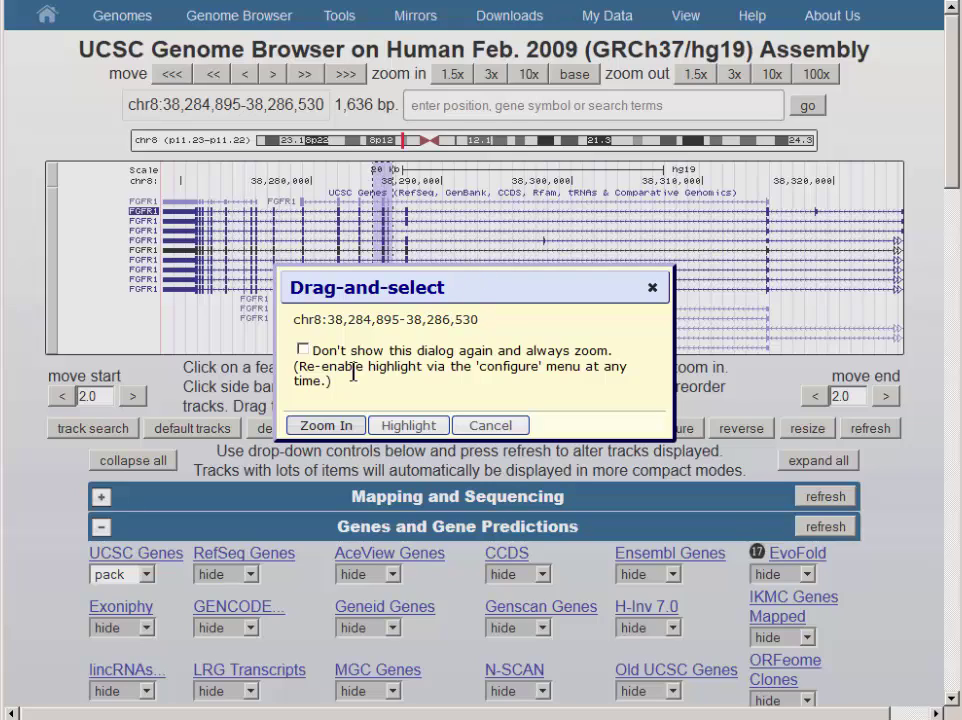
click(341, 428)
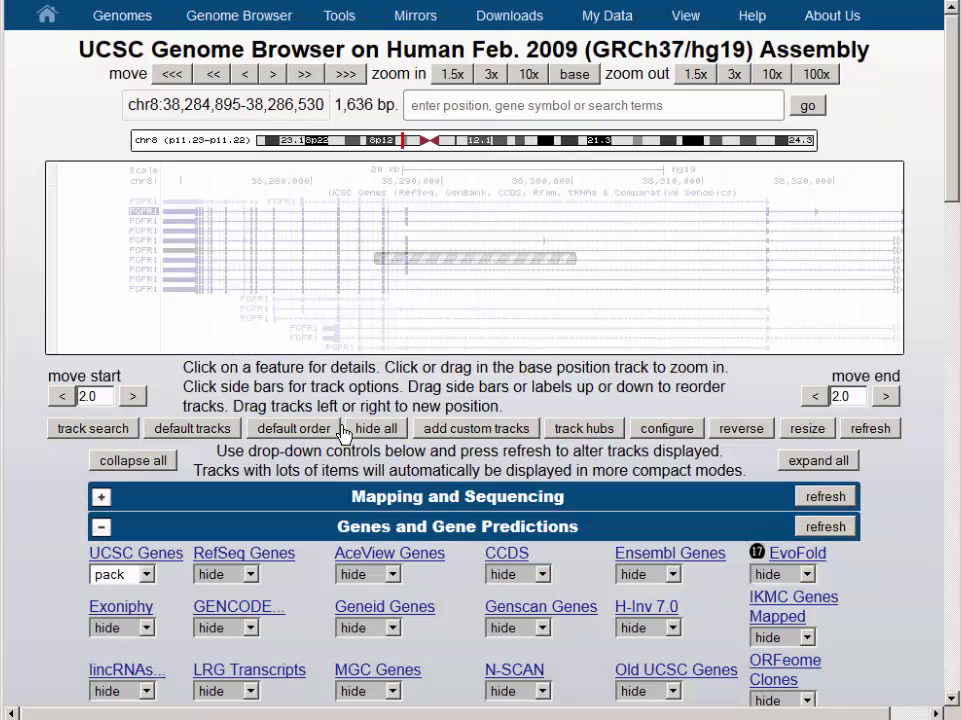